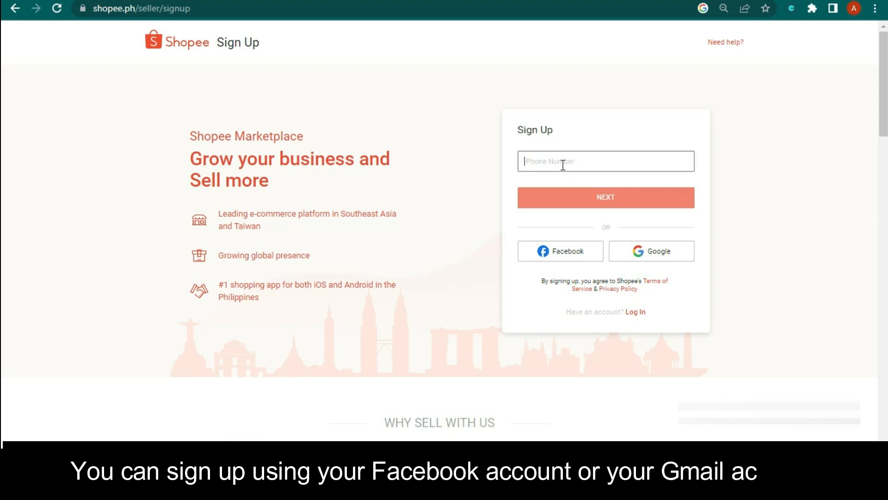
- Sign up with a Google account and start seller registration to reach Set Shop Information
{"action": "left_click", "coordinate": [644, 255]}
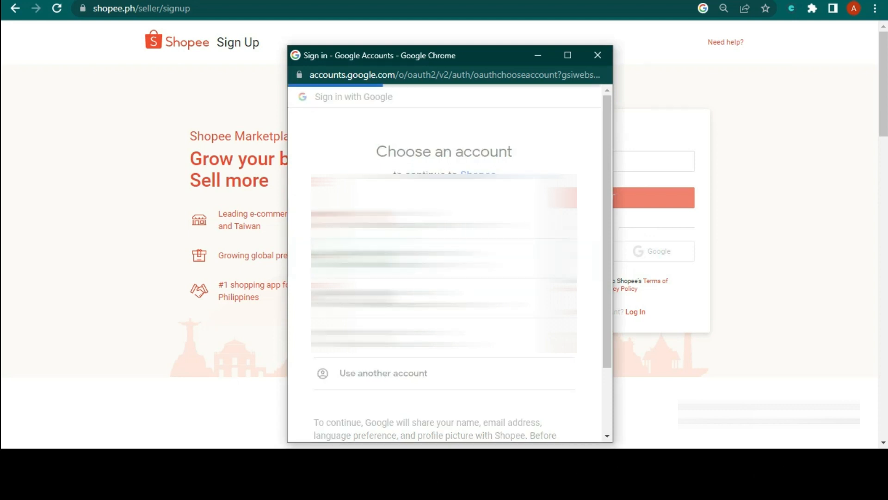
{"action": "left_click", "coordinate": [348, 261]}
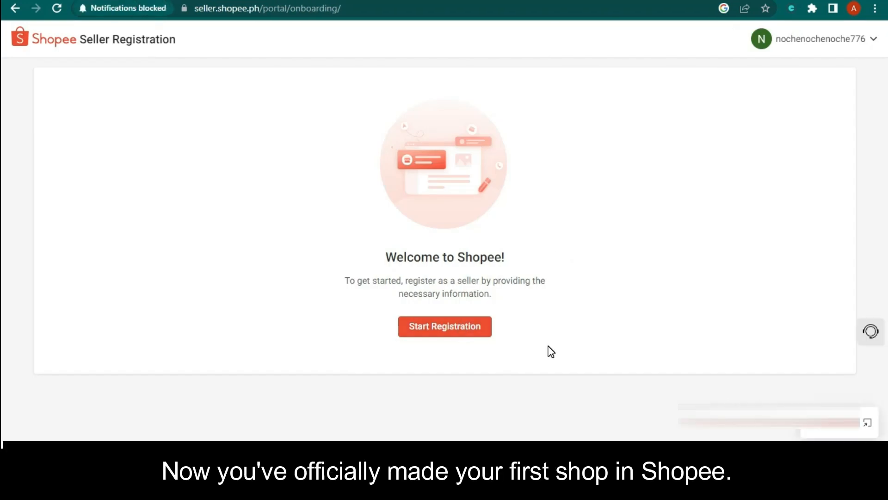
{"action": "left_click", "coordinate": [462, 338]}
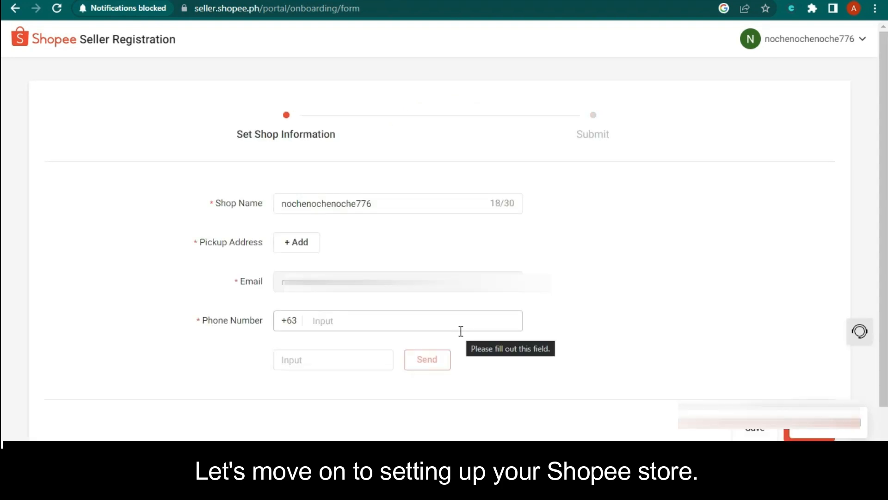
- Change the shop name to NocheNochePH after NocheNoche turns out to be taken
{"action": "double_click", "coordinate": [384, 204]}
{"action": "type", "text": "NocheNoche"}
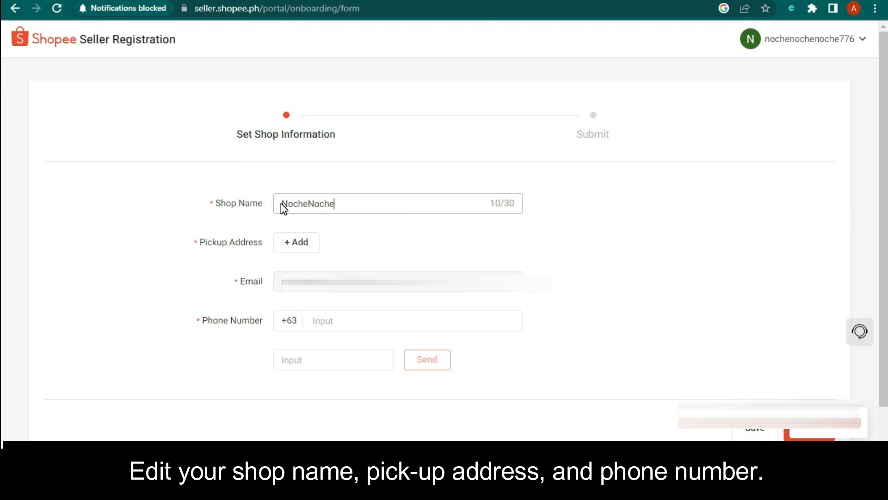
{"action": "left_click", "coordinate": [364, 237]}
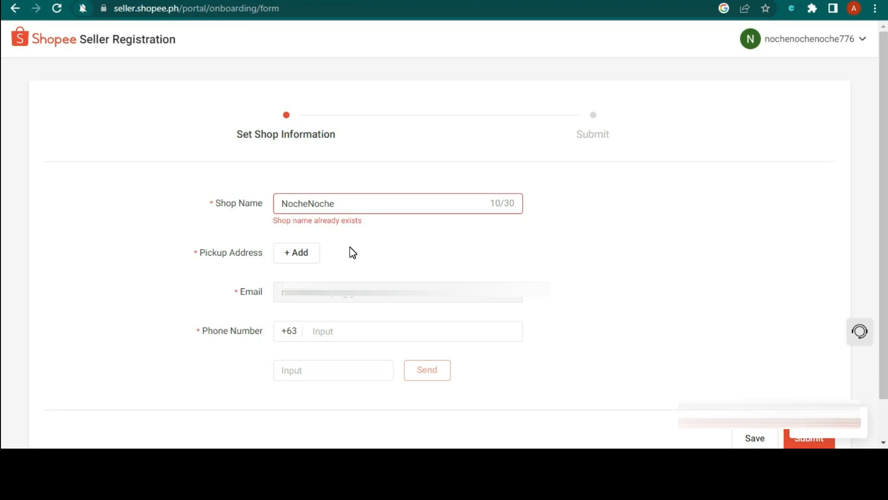
{"action": "left_click", "coordinate": [354, 205]}
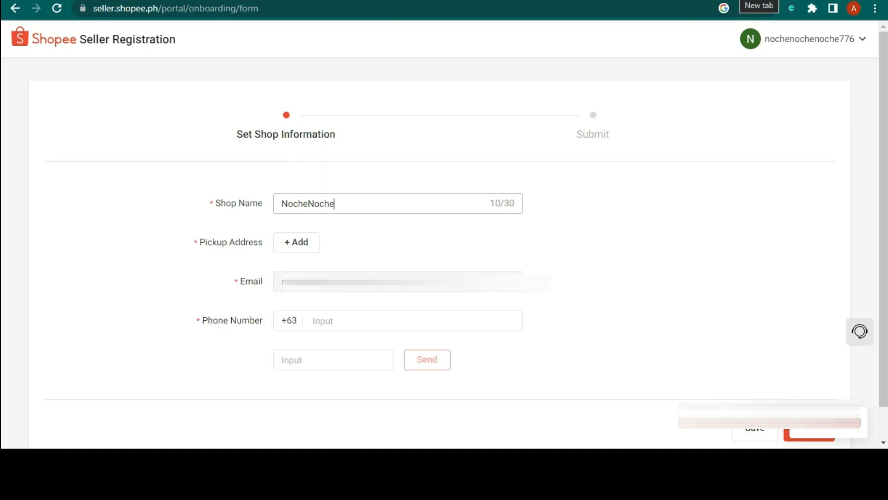
{"action": "left_click", "coordinate": [619, 225]}
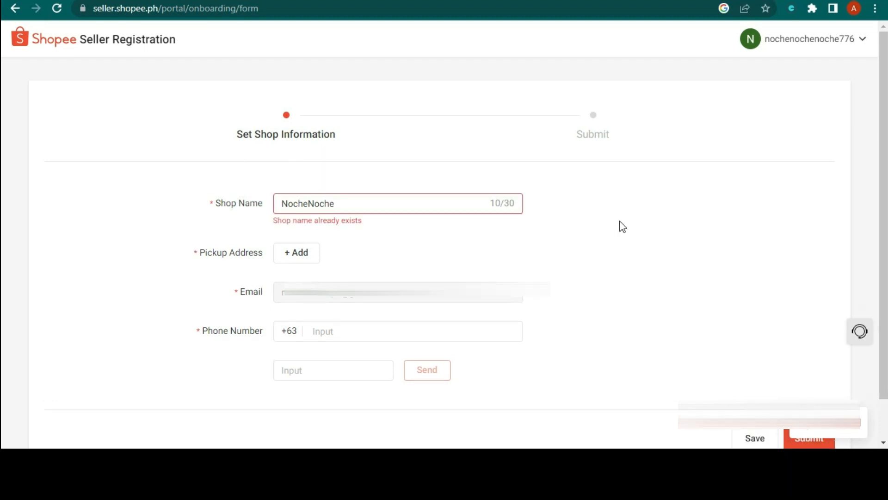
{"action": "left_click", "coordinate": [372, 204]}
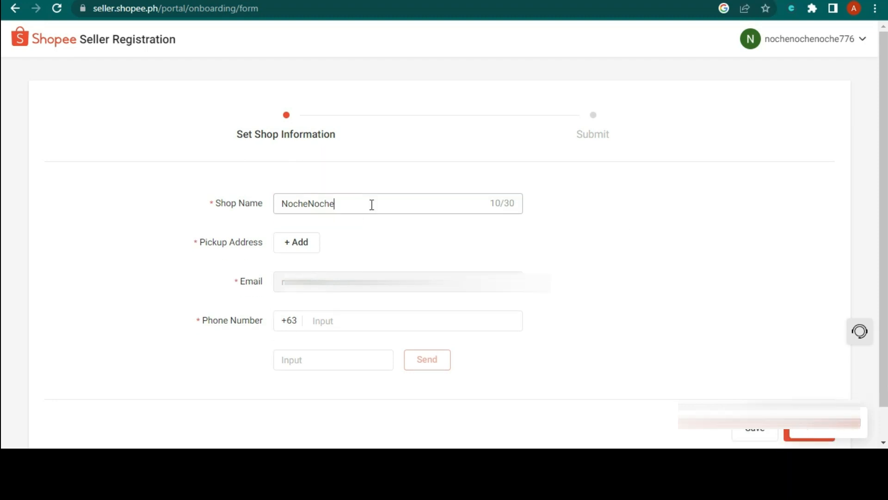
{"action": "left_click", "coordinate": [362, 271]}
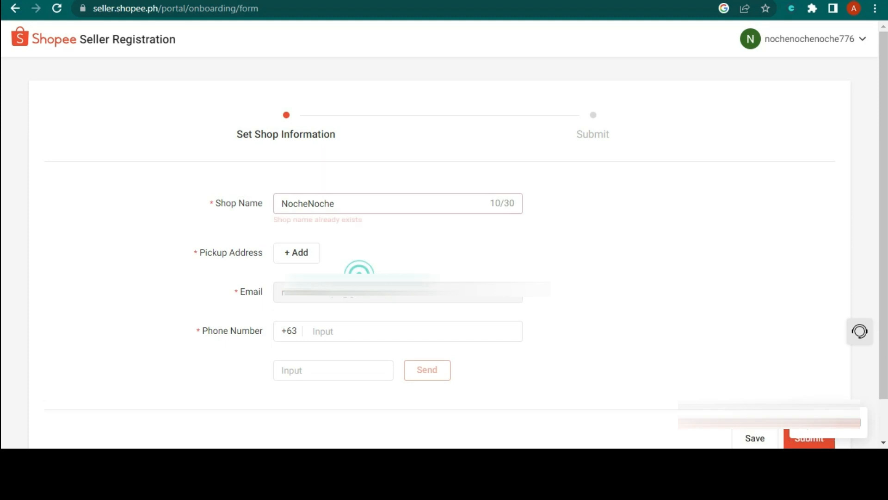
{"action": "left_click", "coordinate": [357, 203]}
{"action": "type", "text": "PH"}
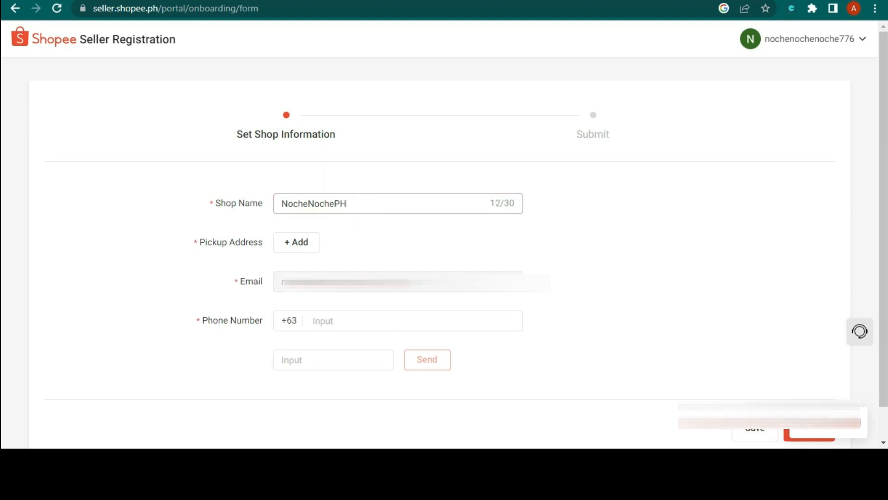
- Begin the phone number entry and start adding a pickup address
{"action": "left_click", "coordinate": [341, 320]}
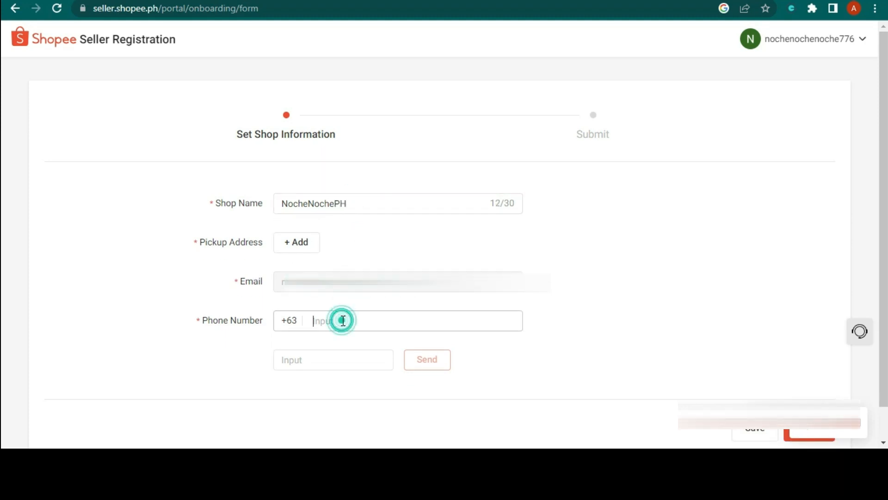
{"action": "scroll", "coordinate": [137, 266], "scroll_direction": "down", "scroll_amount": 1}
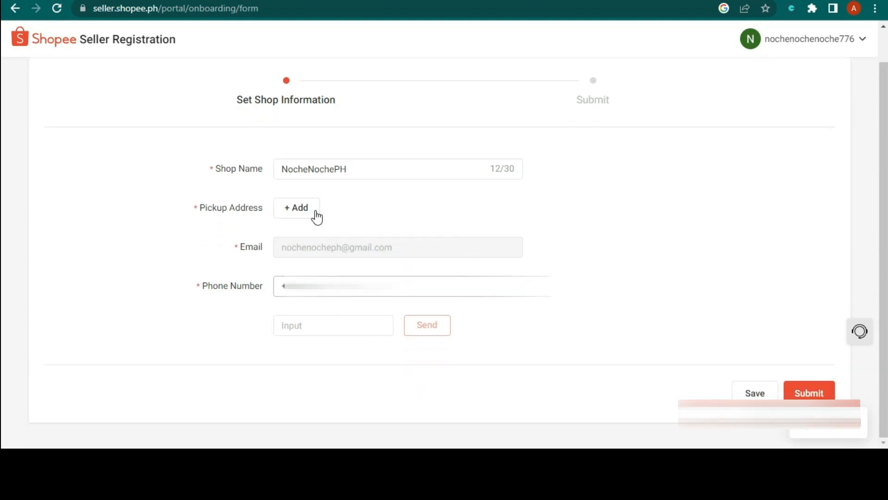
{"action": "left_click", "coordinate": [309, 210]}
- Enter NocheNoche as the address contact name and the phone number, replacing the leading 63 with 0
{"action": "left_click", "coordinate": [321, 124]}
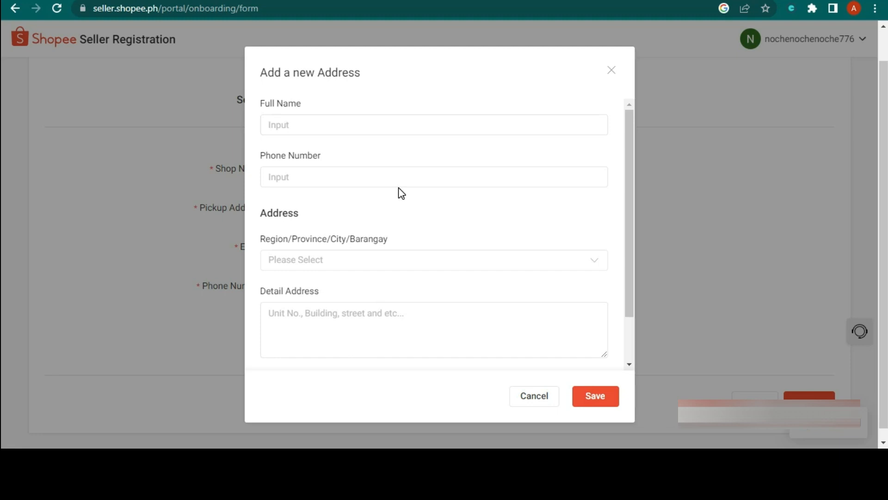
{"action": "left_click", "coordinate": [310, 131]}
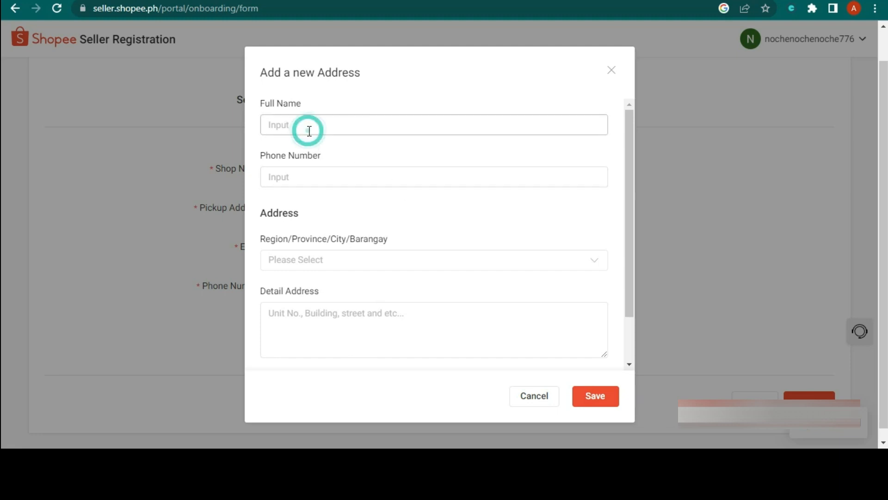
{"action": "type", "text": "NocheNoche"}
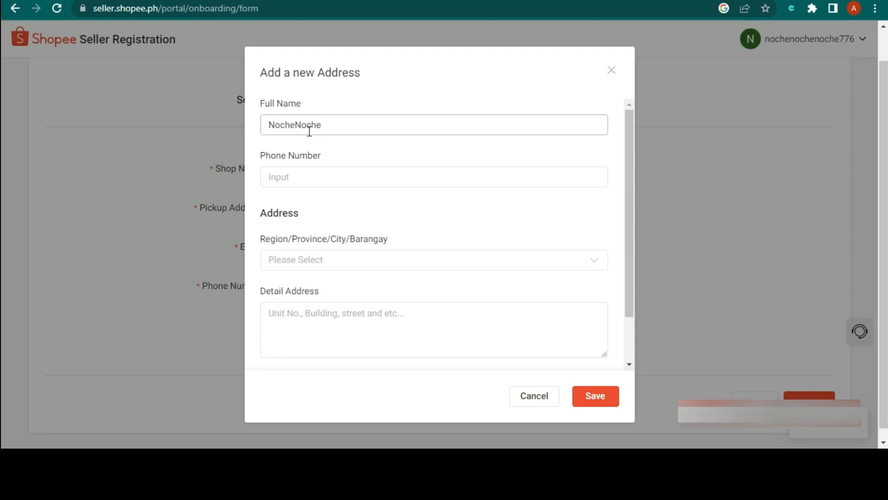
{"action": "left_click", "coordinate": [313, 173]}
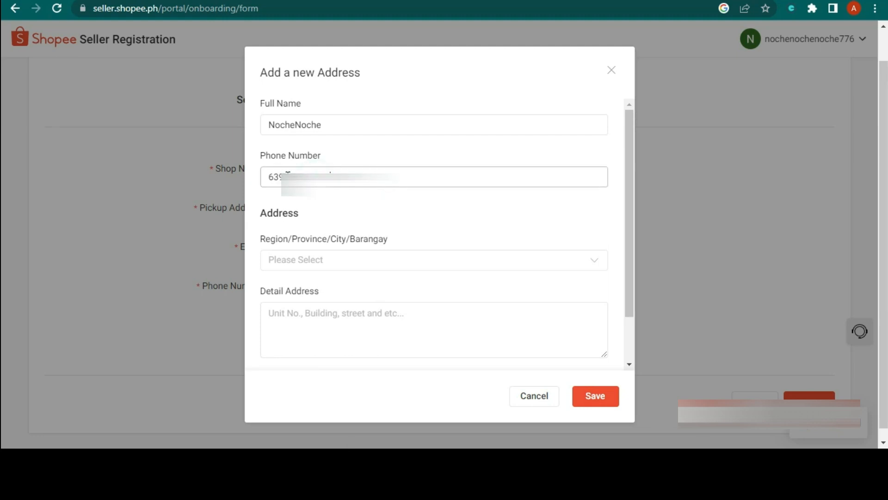
{"action": "left_click", "coordinate": [283, 175]}
{"action": "left_click", "coordinate": [280, 175]}
{"action": "key", "text": "BackSpace"}
{"action": "key", "text": "BackSpace"}
{"action": "type", "text": "093"}
- Choose Metro Manila as the region and province in the address location picker
{"action": "left_click", "coordinate": [348, 261]}
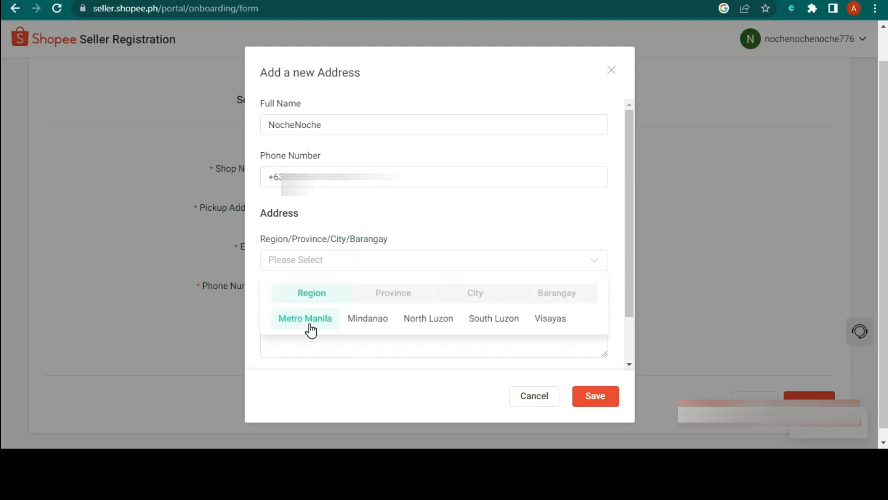
{"action": "scroll", "coordinate": [359, 244], "scroll_direction": "down", "scroll_amount": 1}
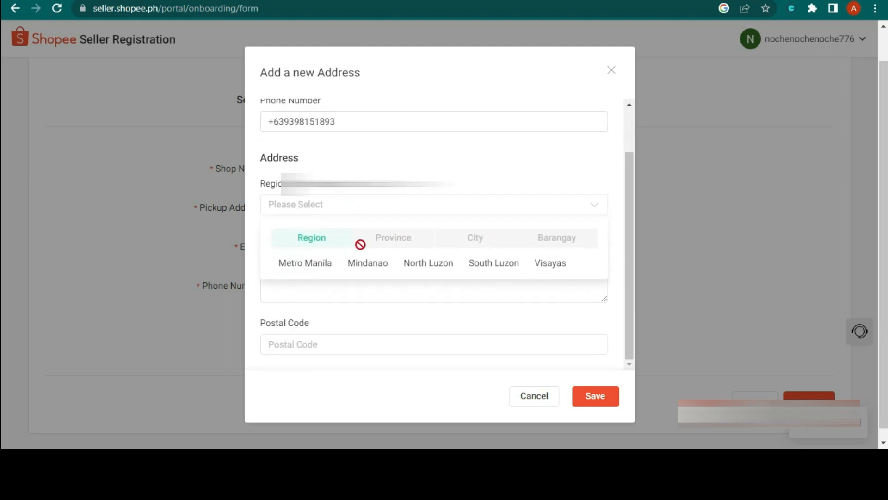
{"action": "left_click", "coordinate": [326, 269]}
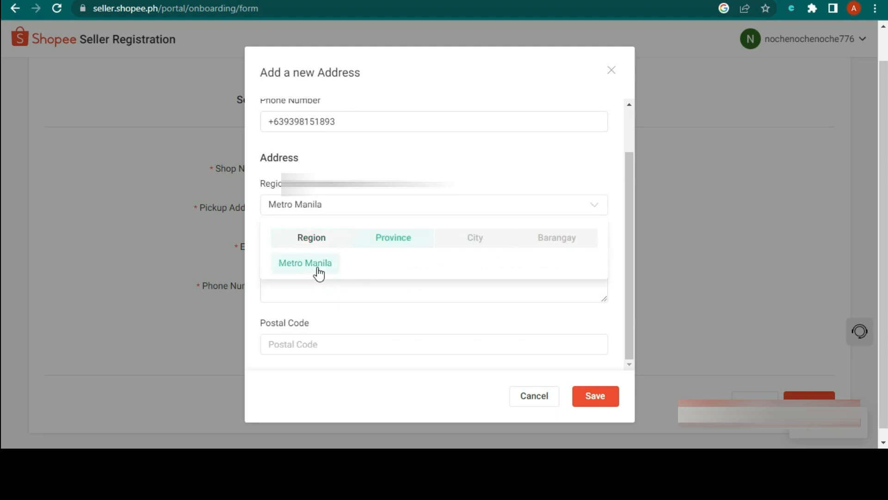
{"action": "left_click", "coordinate": [313, 268]}
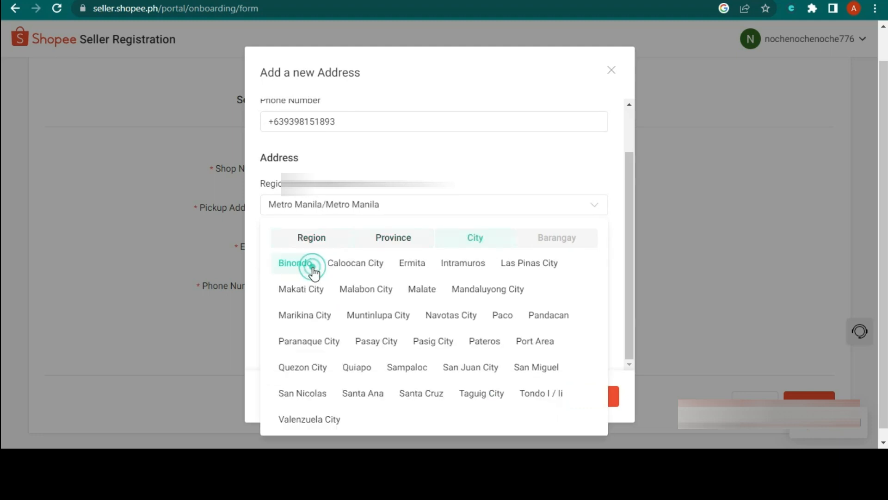
{"action": "left_click", "coordinate": [401, 209]}
{"action": "left_click", "coordinate": [403, 206]}
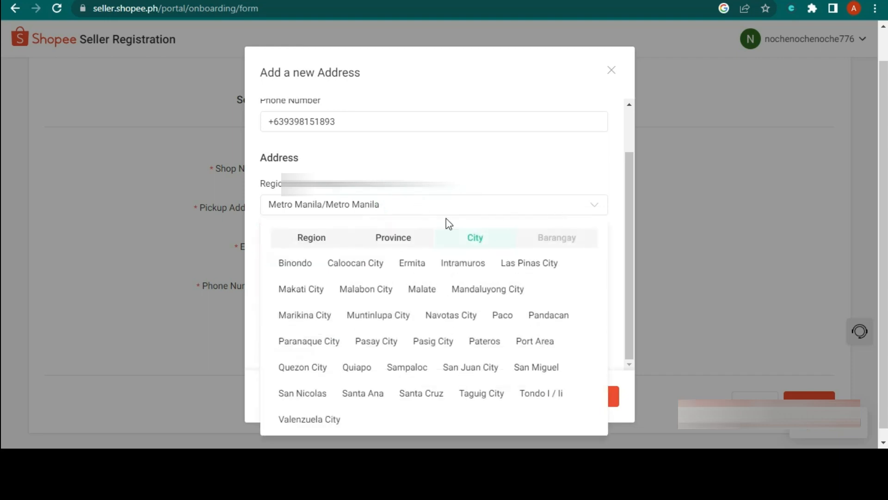
{"action": "left_click", "coordinate": [319, 239]}
{"action": "left_click", "coordinate": [310, 268]}
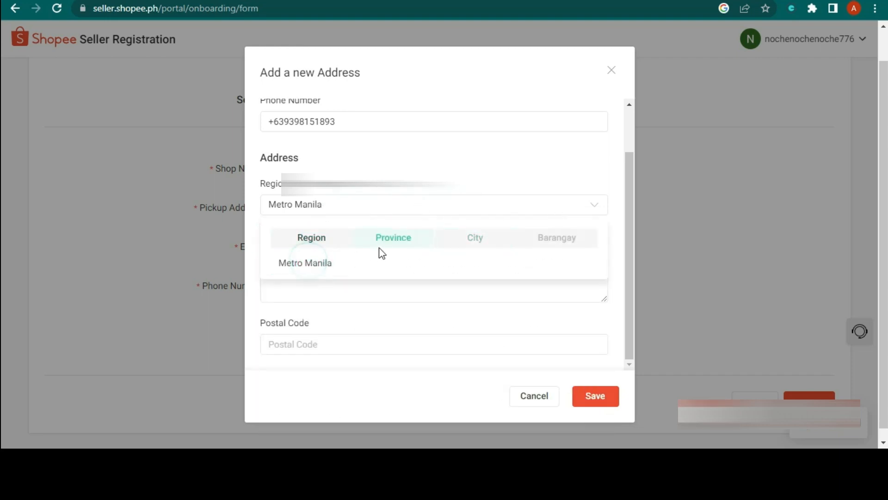
{"action": "left_click", "coordinate": [327, 268]}
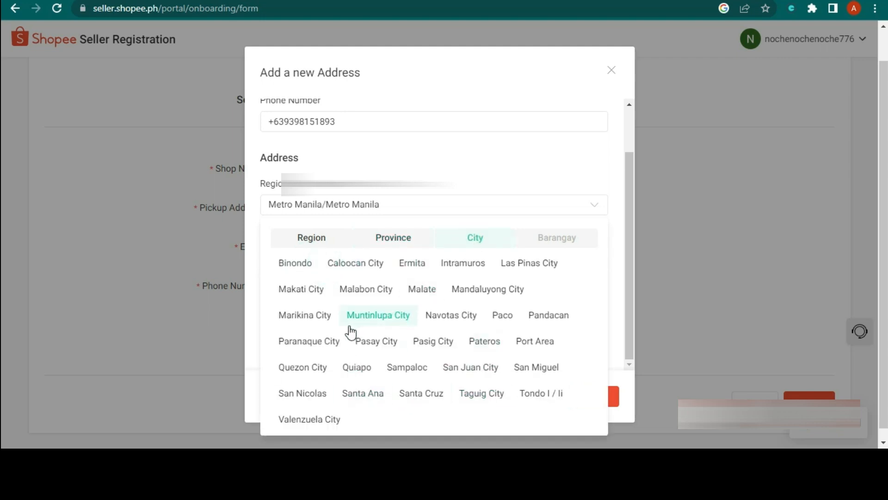
- Choose Quezon City as the city and Salvacion as the barangay
{"action": "left_click", "coordinate": [302, 367]}
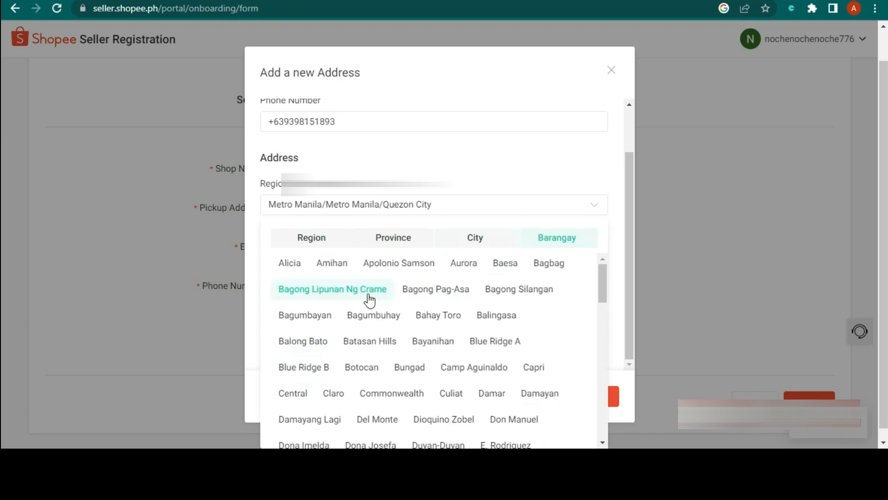
{"action": "scroll", "coordinate": [419, 319], "scroll_direction": "down", "scroll_amount": 3}
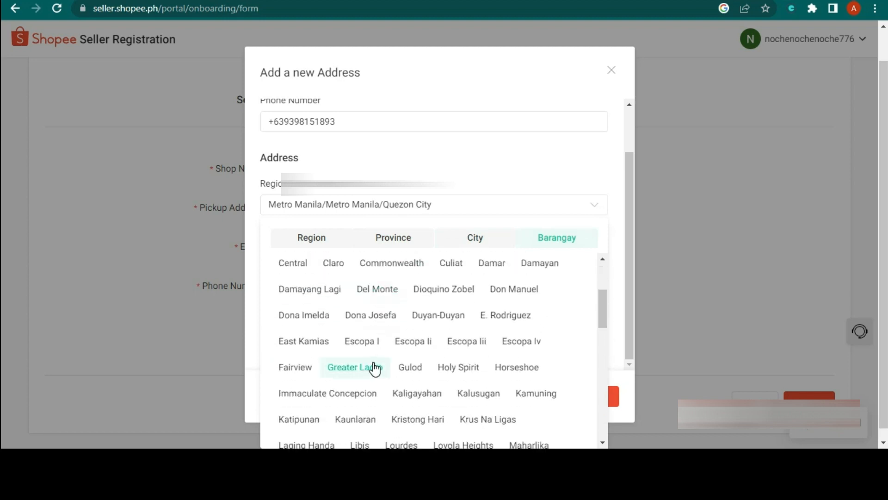
{"action": "scroll", "coordinate": [356, 369], "scroll_direction": "down", "scroll_amount": 3}
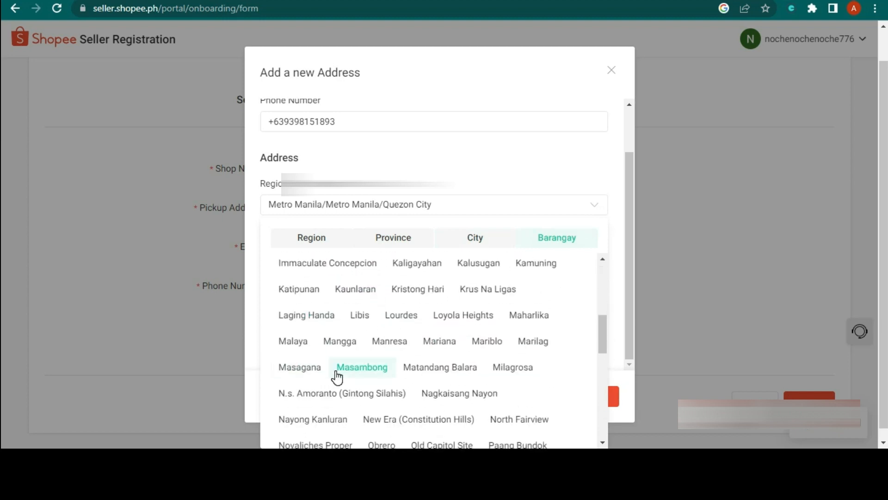
{"action": "scroll", "coordinate": [447, 377], "scroll_direction": "down", "scroll_amount": 3}
{"action": "scroll", "coordinate": [446, 379], "scroll_direction": "down", "scroll_amount": 3}
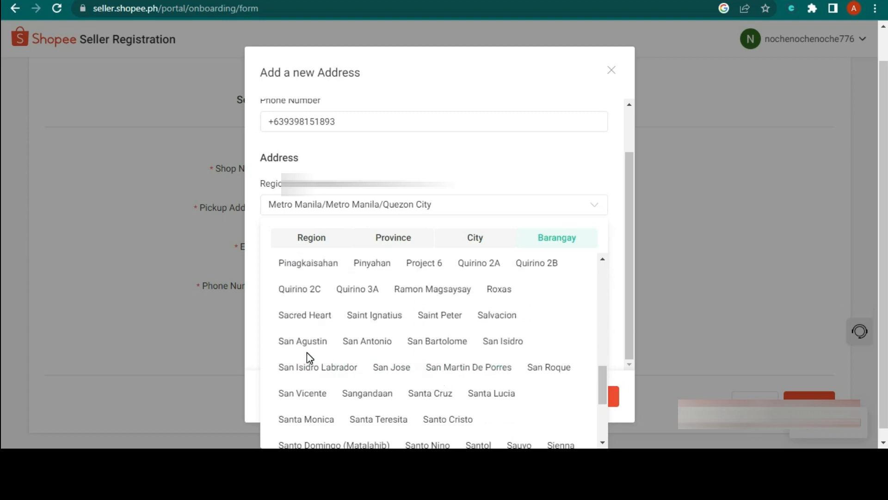
{"action": "left_click", "coordinate": [491, 320]}
- Fill in the street details, correct the postal code to 1114, and save the address
{"action": "left_click", "coordinate": [315, 254]}
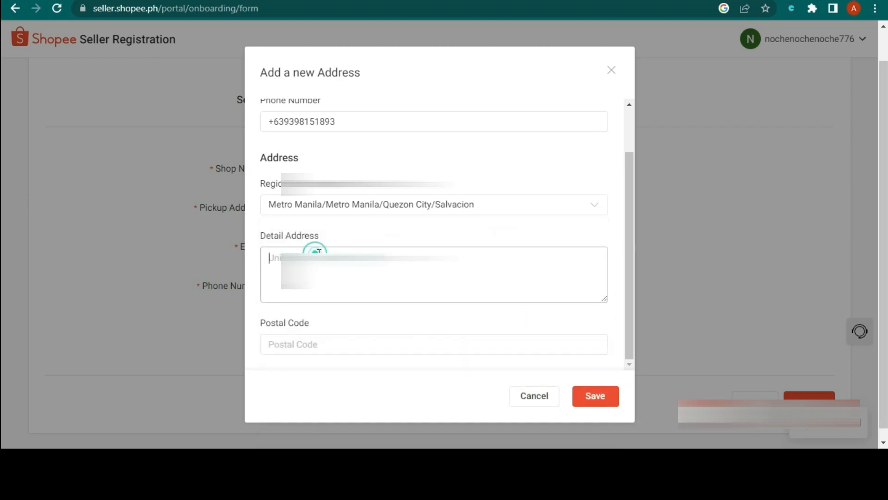
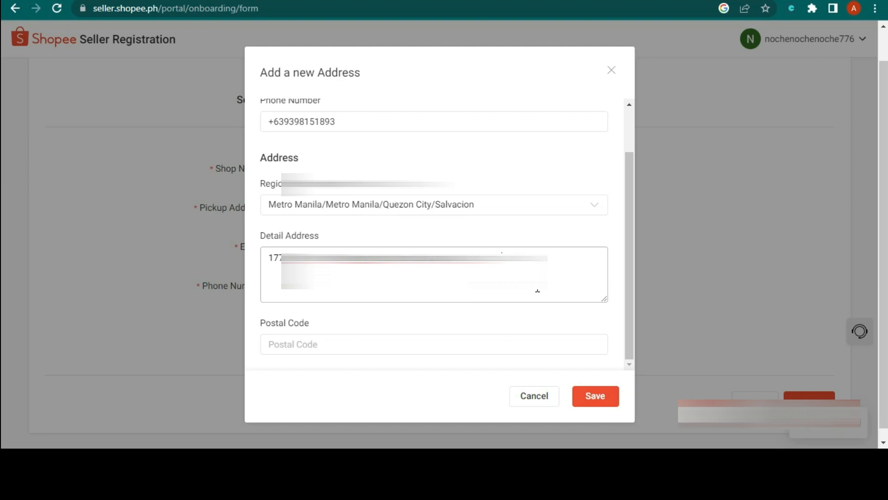
{"action": "left_click", "coordinate": [317, 342]}
{"action": "type", "text": "1117"}
{"action": "key", "text": "Tab"}
{"action": "key", "text": "BackSpace"}
{"action": "type", "text": "4"}
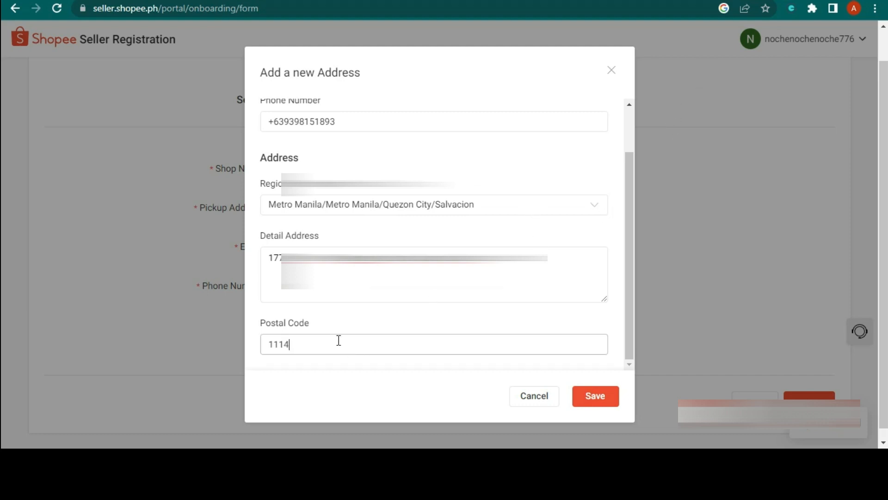
{"action": "left_click", "coordinate": [593, 399]}
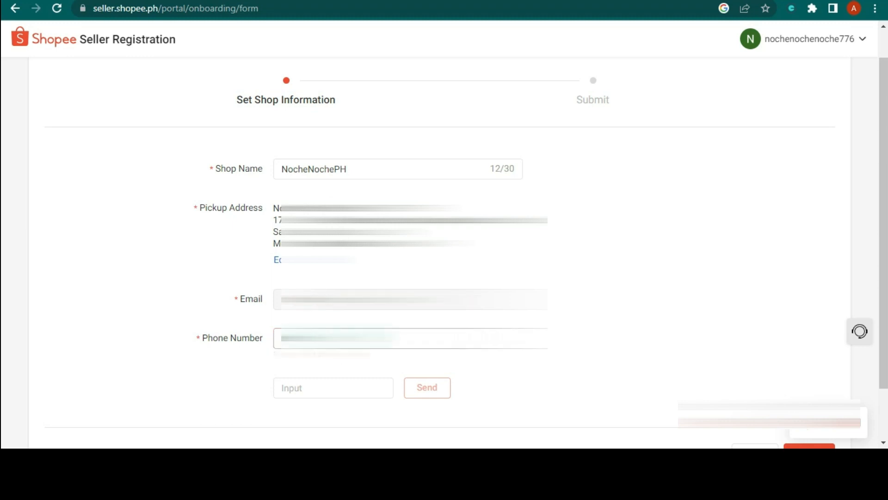
- Enter the phone verification code and review the completed shop information form
{"action": "type", "text": "123456"}
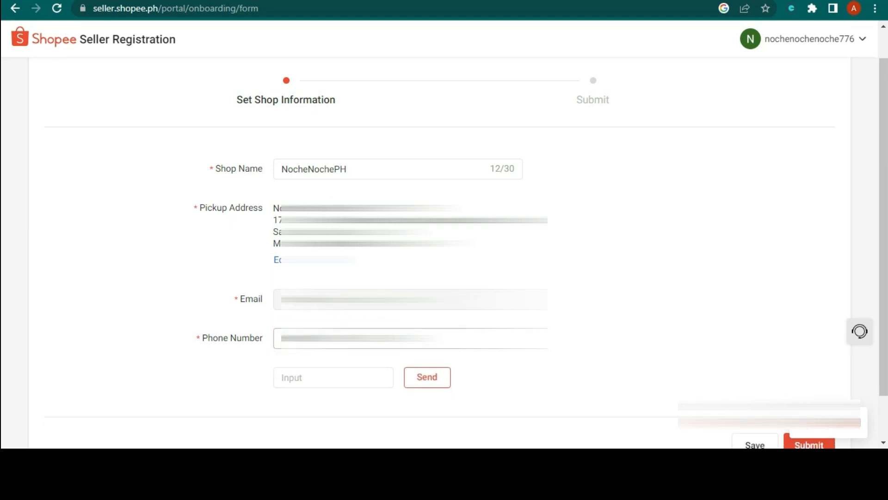
{"action": "left_click", "coordinate": [606, 310]}
{"action": "scroll", "coordinate": [490, 353], "scroll_direction": "down", "scroll_amount": 1}
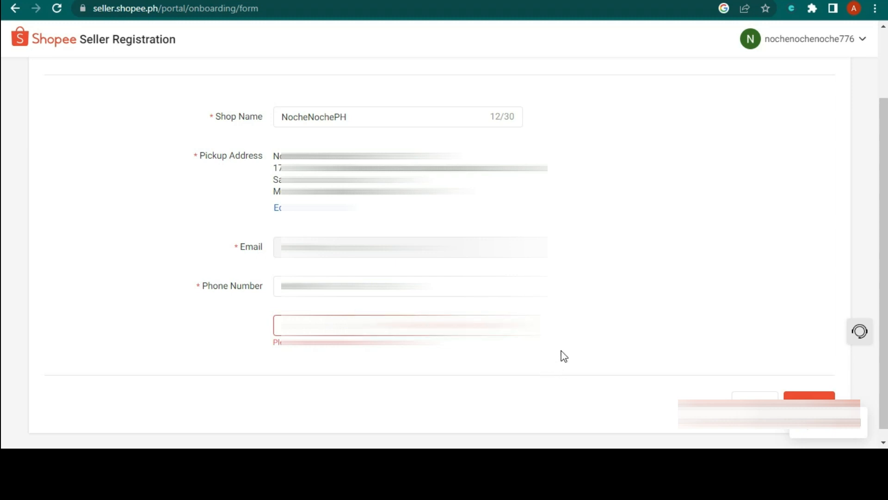
{"action": "scroll", "coordinate": [581, 347], "scroll_direction": "up", "scroll_amount": 2}
{"action": "scroll", "coordinate": [564, 347], "scroll_direction": "down", "scroll_amount": 2}
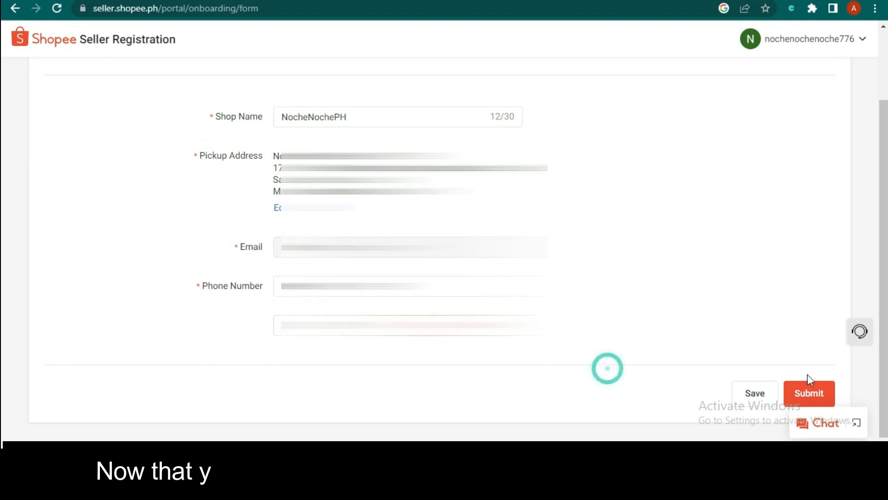
- Submit the shop information and continue to Go to Add Product for the first listing
{"action": "left_click", "coordinate": [816, 396]}
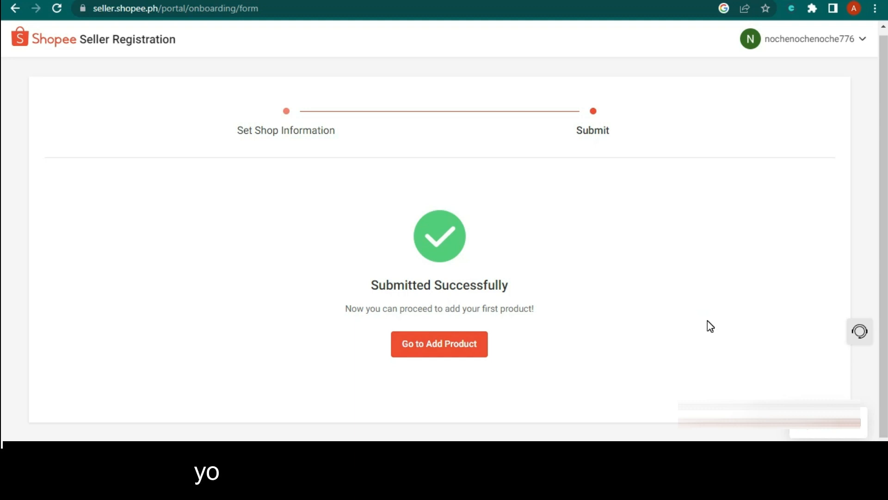
{"action": "left_click", "coordinate": [465, 355]}
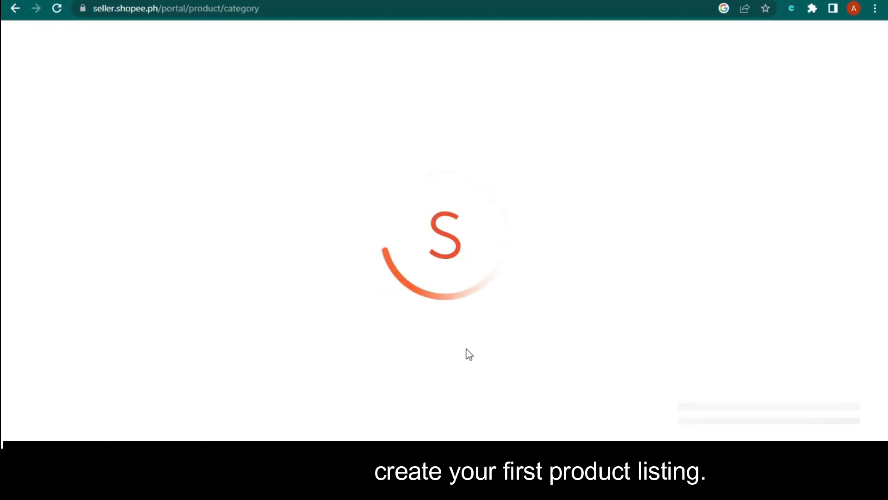